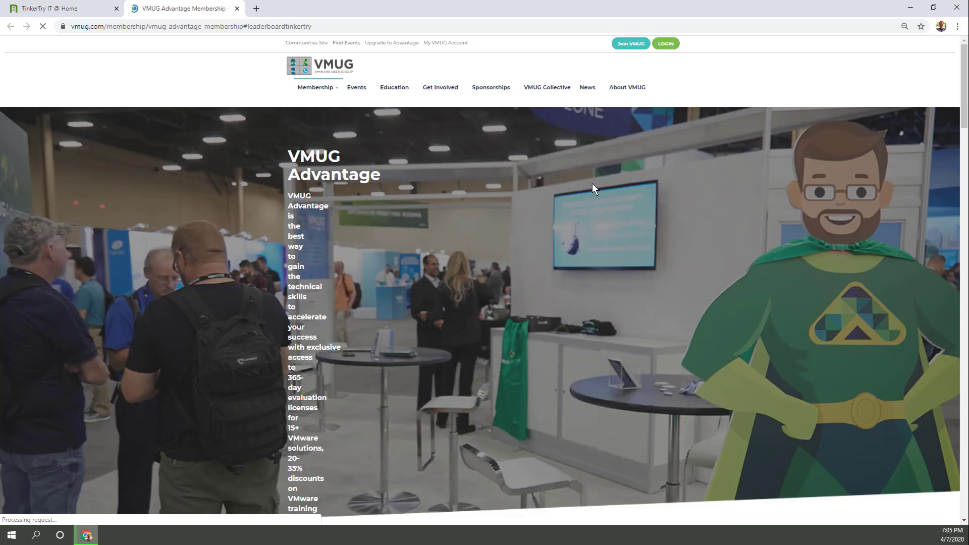
Close the 10% discount popup and scroll down to the Gain An Advantage benefit cards.
{"action": "scroll", "coordinate": [592, 183], "scroll_direction": "down", "scroll_amount": 10}
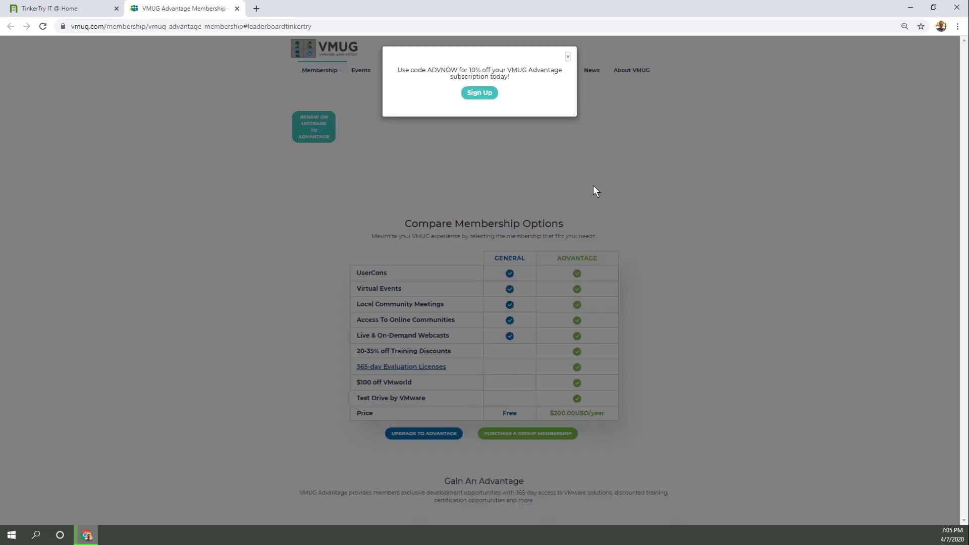
{"action": "left_click", "coordinate": [569, 56]}
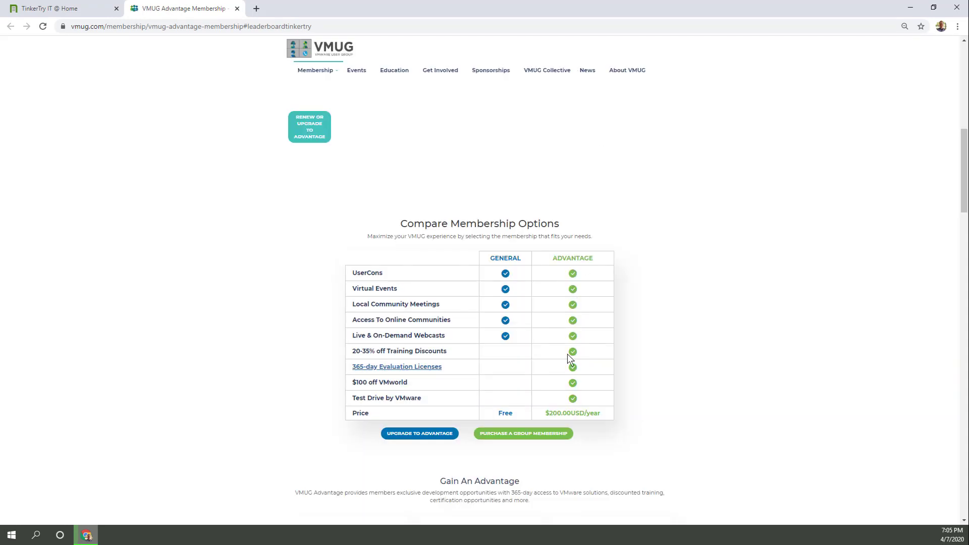
{"action": "scroll", "coordinate": [498, 332], "scroll_direction": "down", "scroll_amount": 1}
{"action": "scroll", "coordinate": [497, 332], "scroll_direction": "down", "scroll_amount": 2}
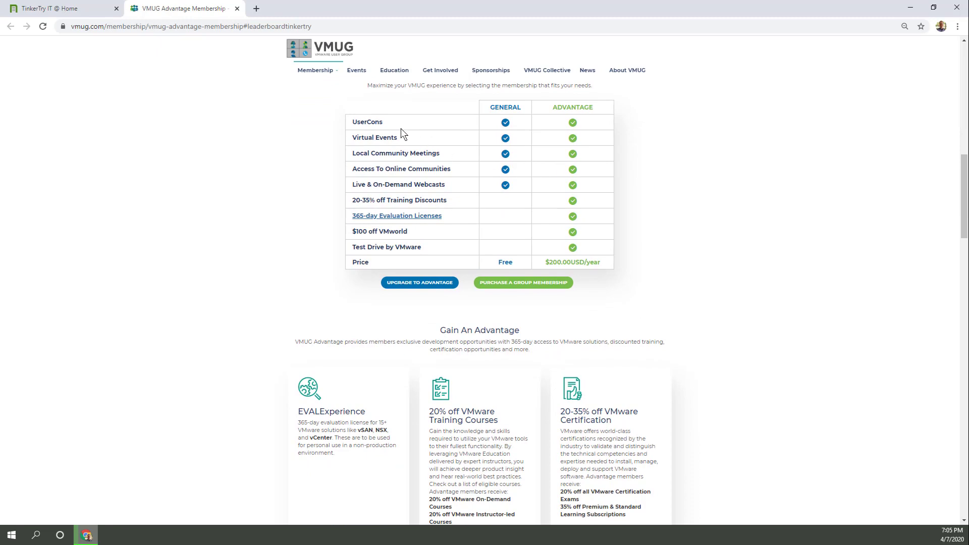
{"action": "scroll", "coordinate": [659, 352], "scroll_direction": "down", "scroll_amount": 4}
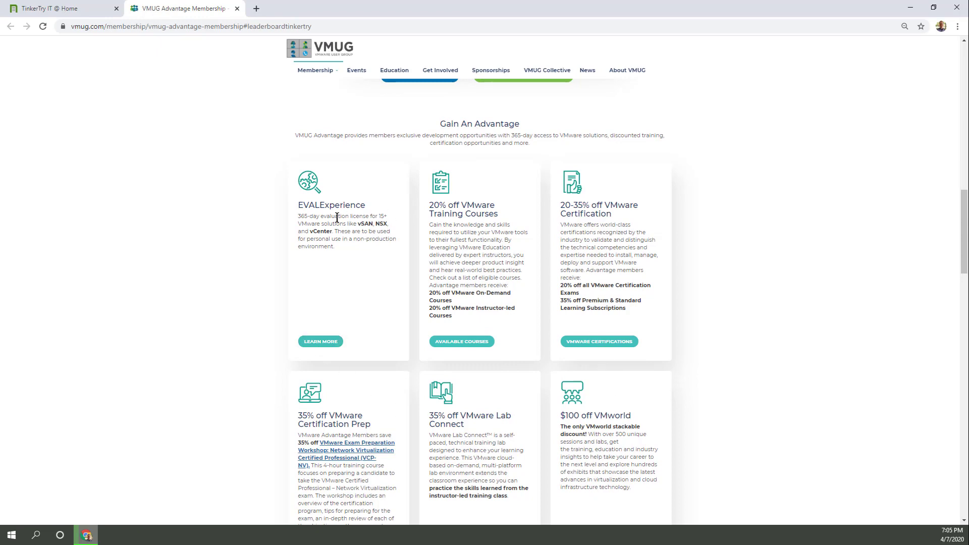
Open the EVALExperience page and highlight the VMware vSphere 7 *NEW license entry.
{"action": "left_click", "coordinate": [324, 342]}
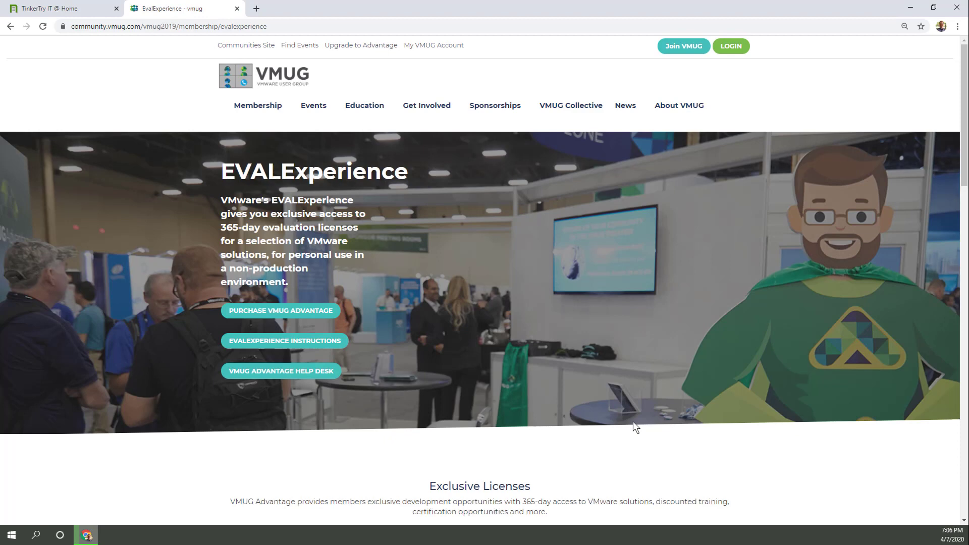
{"action": "scroll", "coordinate": [634, 422], "scroll_direction": "down", "scroll_amount": 7}
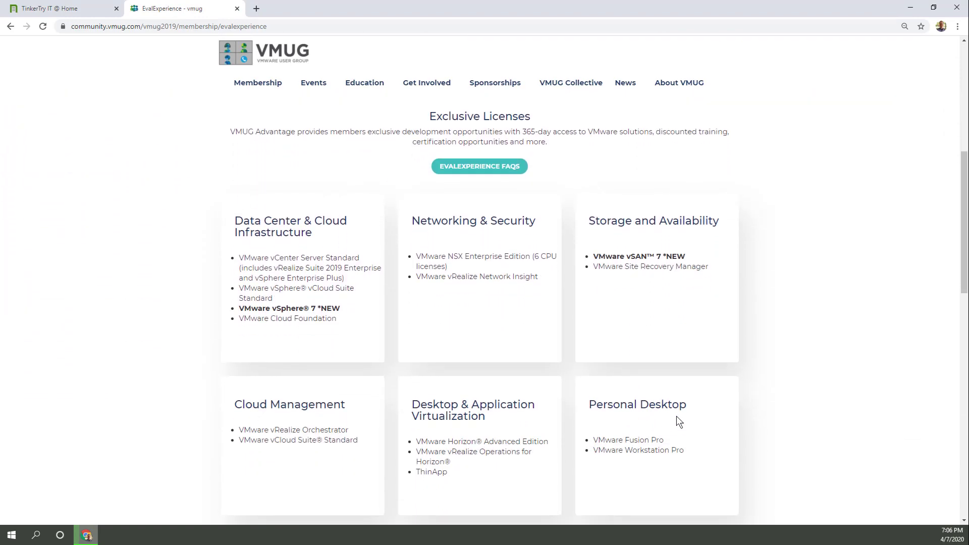
{"action": "scroll", "coordinate": [749, 412], "scroll_direction": "down", "scroll_amount": 1}
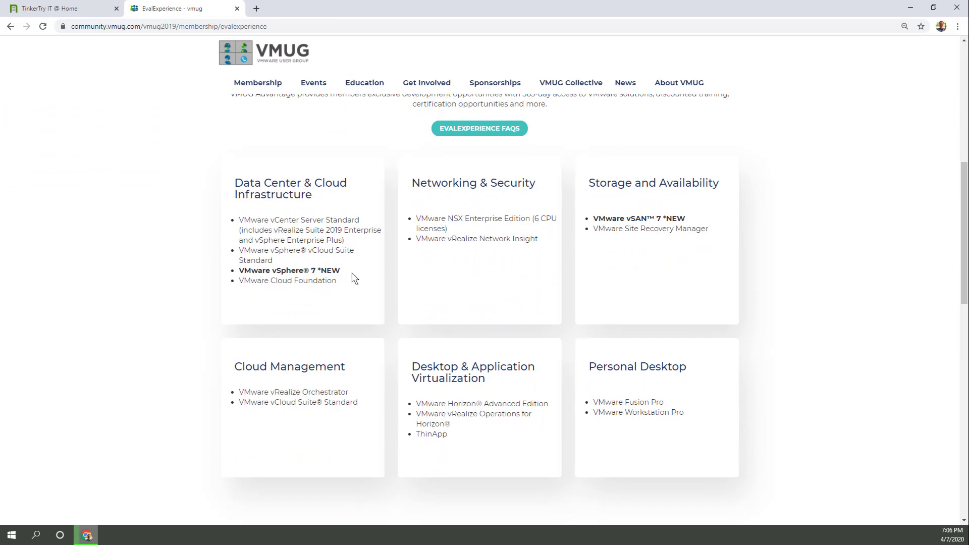
{"action": "left_click_drag", "start_coordinate": [352, 272], "coordinate": [234, 277]}
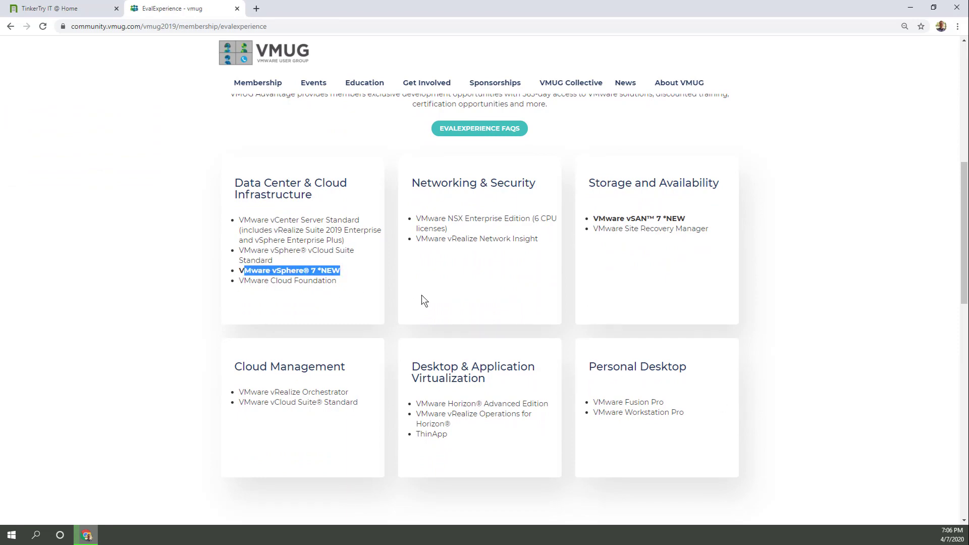
{"action": "scroll", "coordinate": [422, 300], "scroll_direction": "up", "scroll_amount": 1}
Open TinkerTry's vSphere 7.0 GA article at its VMUG Advantage EVALExperience subscriber section.
{"action": "left_click", "coordinate": [56, 9]}
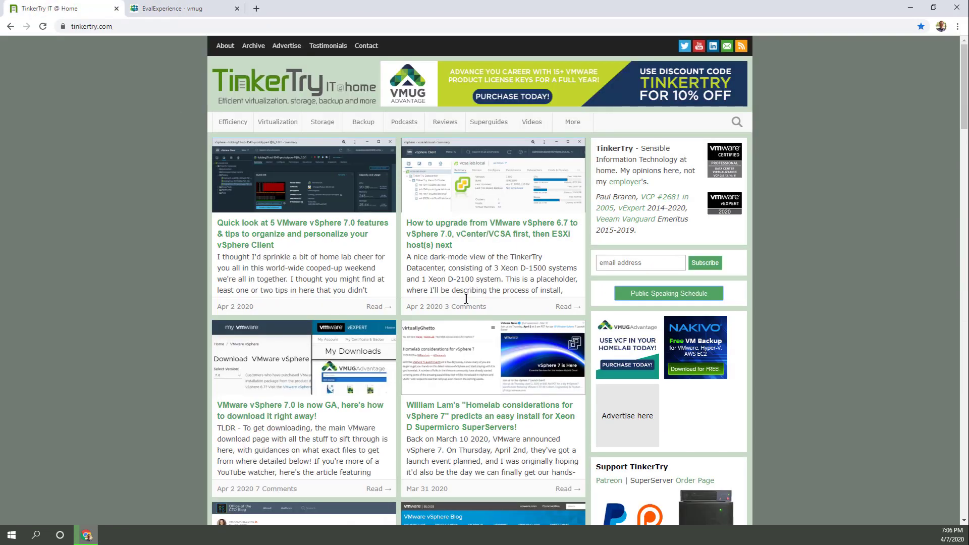
{"action": "left_click", "coordinate": [357, 352]}
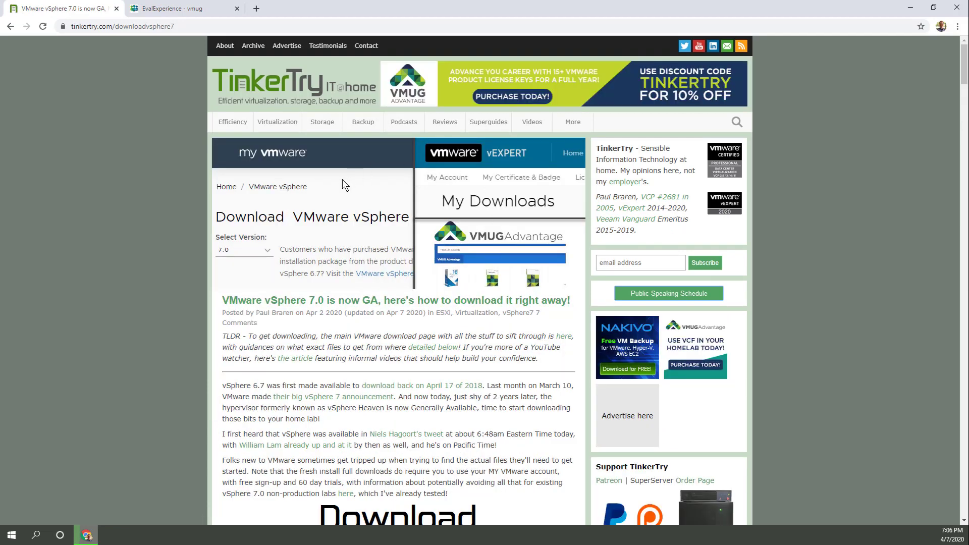
{"action": "scroll", "coordinate": [505, 278], "scroll_direction": "down", "scroll_amount": 5}
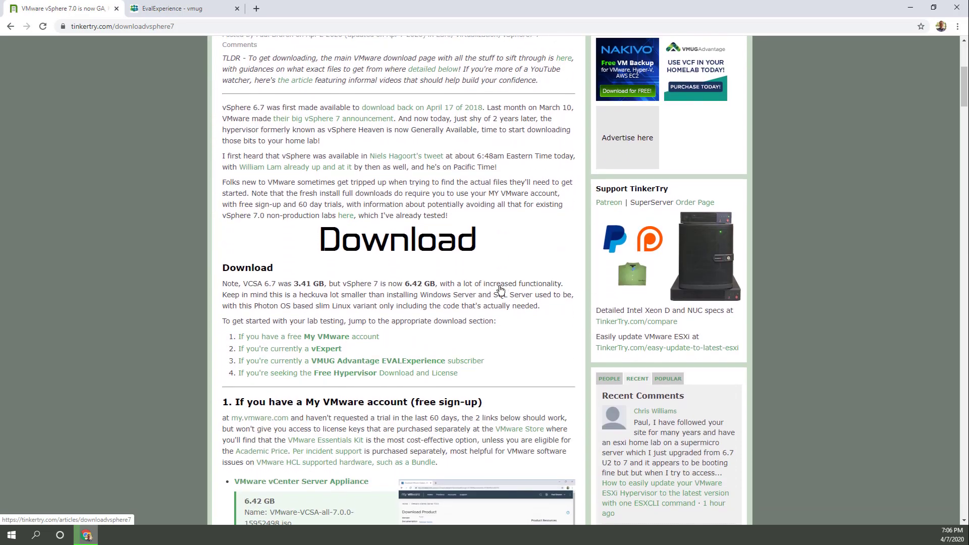
{"action": "left_click", "coordinate": [369, 357]}
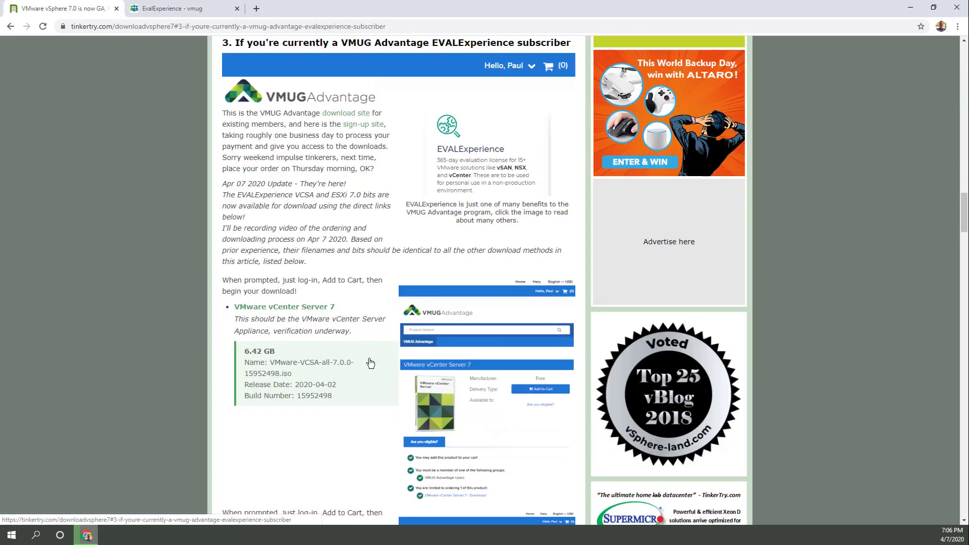
Open the vCenter Server 7 store page, sign in, and add the free download to the cart.
{"action": "left_click", "coordinate": [299, 307]}
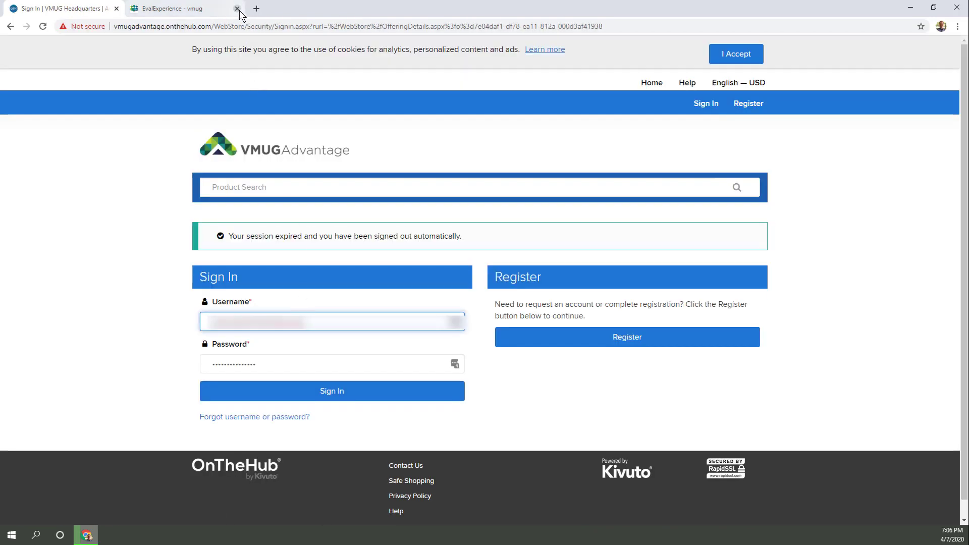
{"action": "left_click", "coordinate": [237, 9]}
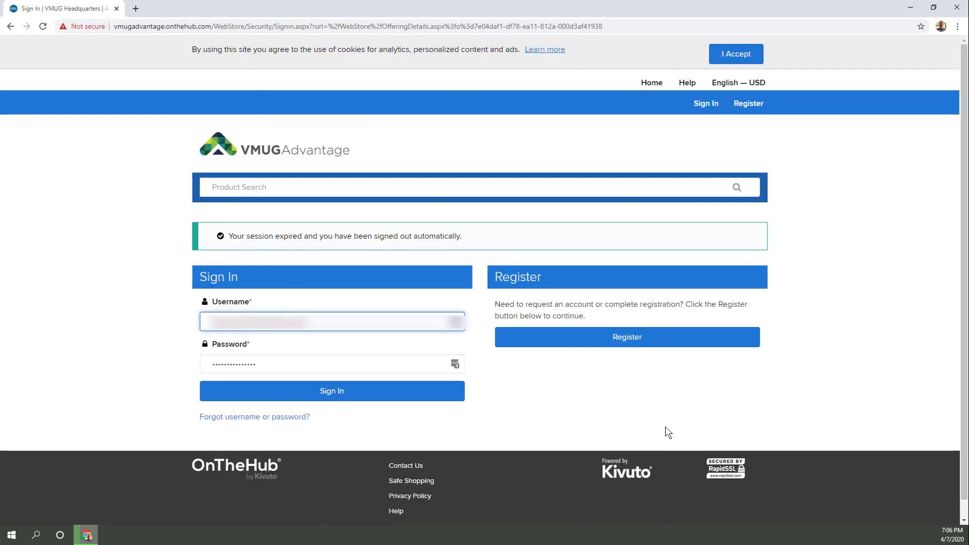
{"action": "left_click", "coordinate": [394, 387]}
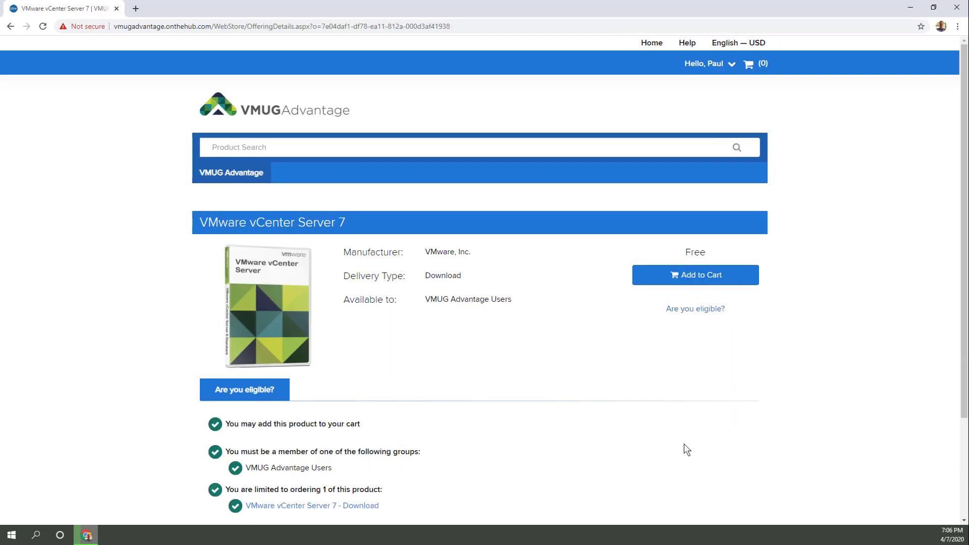
{"action": "scroll", "coordinate": [686, 432], "scroll_direction": "down", "scroll_amount": 3}
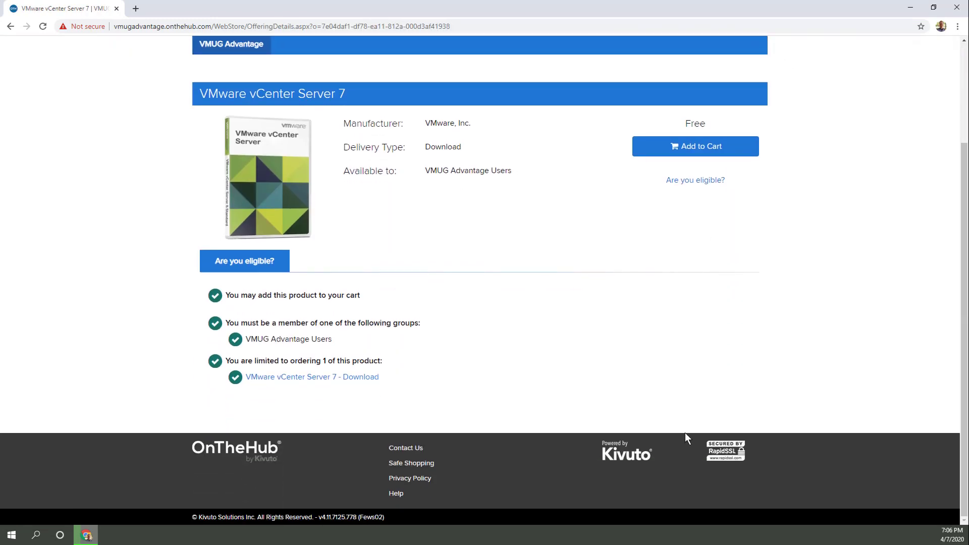
{"action": "scroll", "coordinate": [685, 432], "scroll_direction": "up", "scroll_amount": 3}
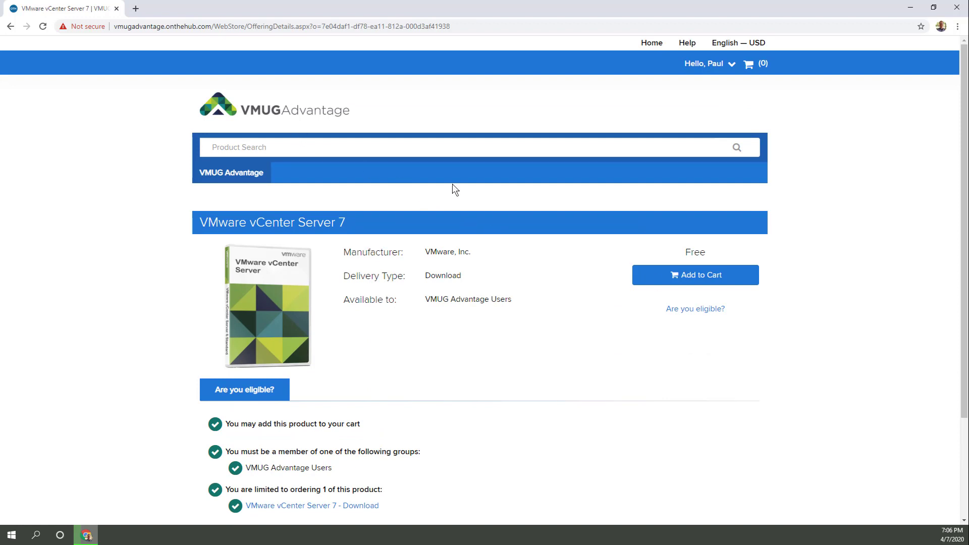
{"action": "left_click", "coordinate": [733, 279]}
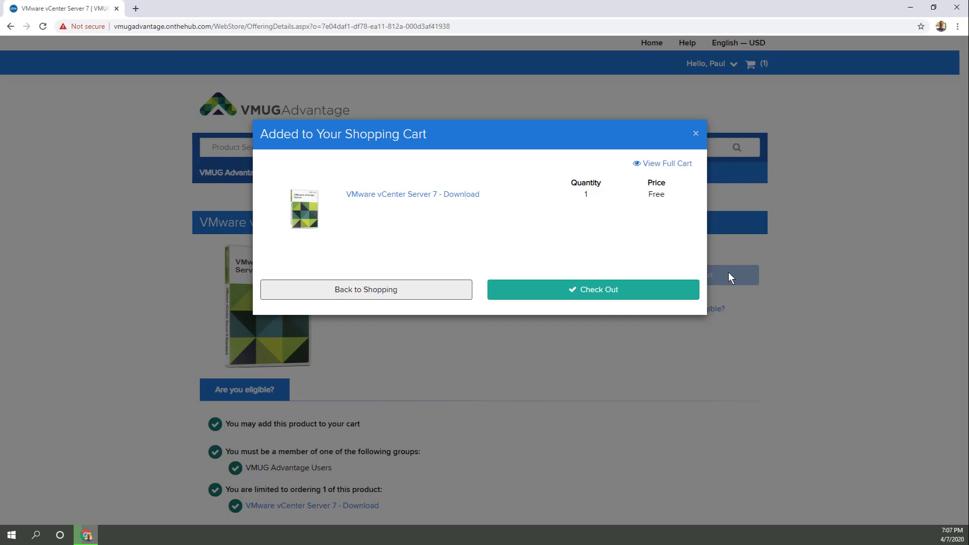
Go back to the TinkerTry article and add the free VMware vSphere 7 (ESXi) download to the cart.
{"action": "left_click", "coordinate": [387, 292]}
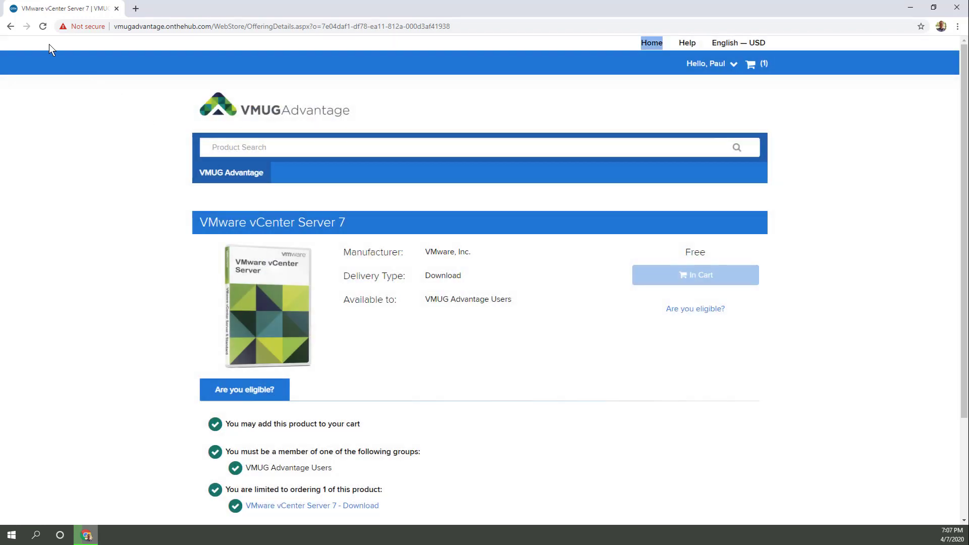
{"action": "right_click", "coordinate": [11, 27]}
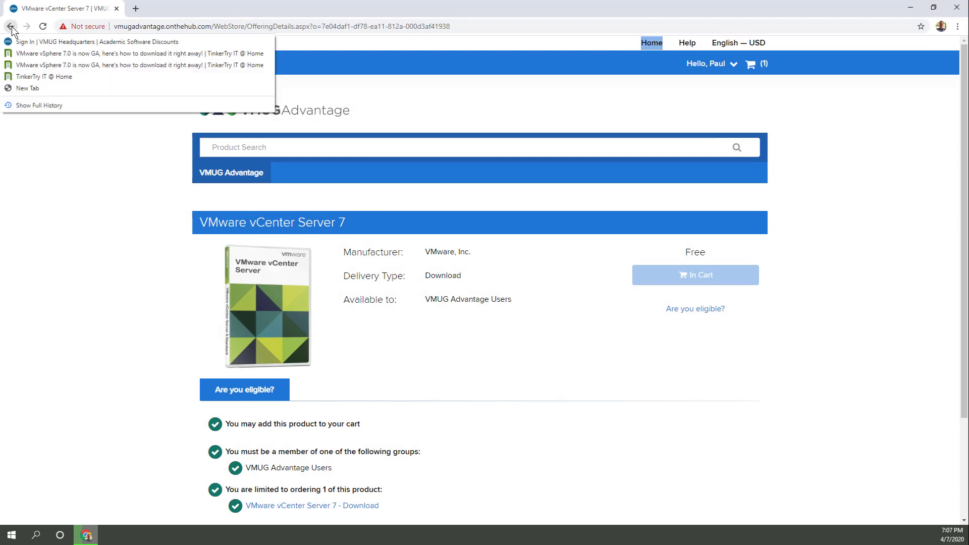
{"action": "left_click", "coordinate": [37, 54]}
{"action": "scroll", "coordinate": [468, 314], "scroll_direction": "down", "scroll_amount": 3}
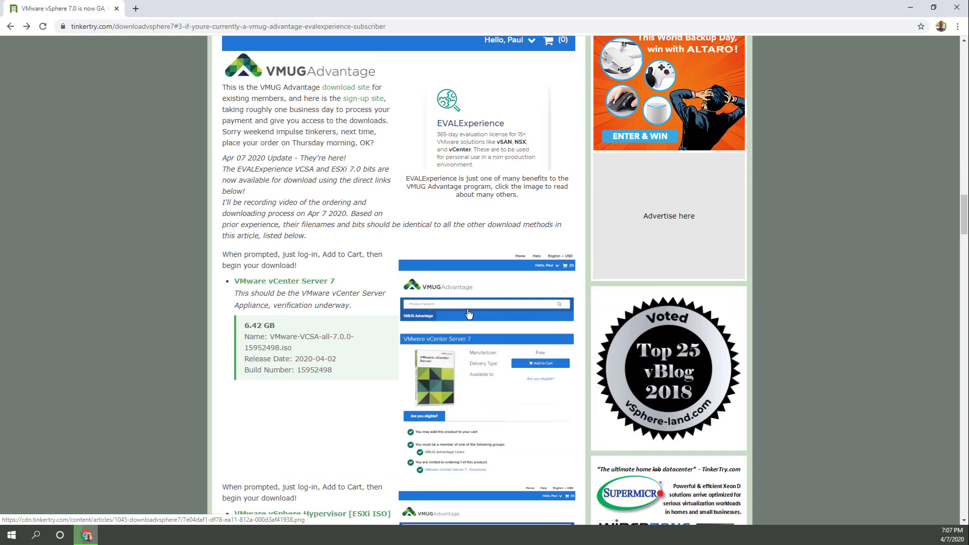
{"action": "scroll", "coordinate": [467, 313], "scroll_direction": "down", "scroll_amount": 1}
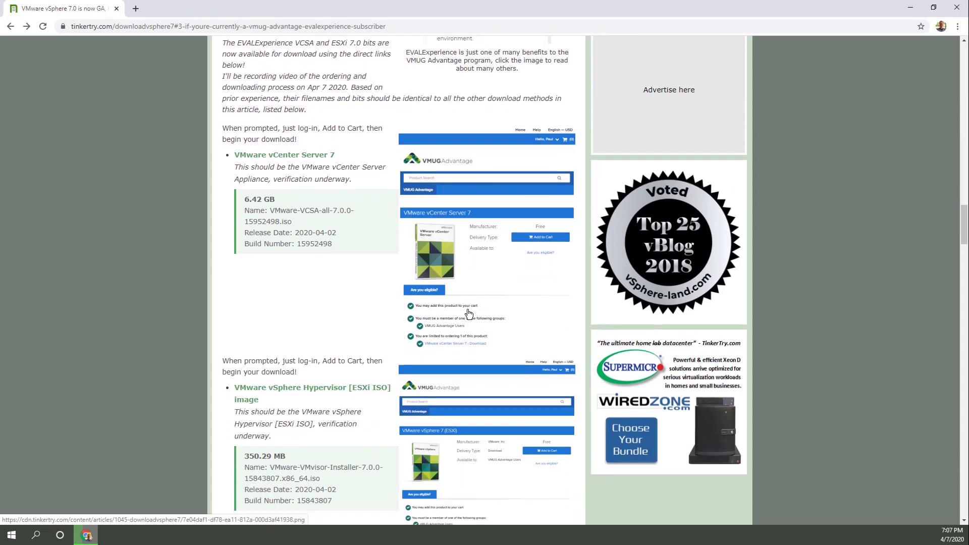
{"action": "left_click", "coordinate": [338, 390]}
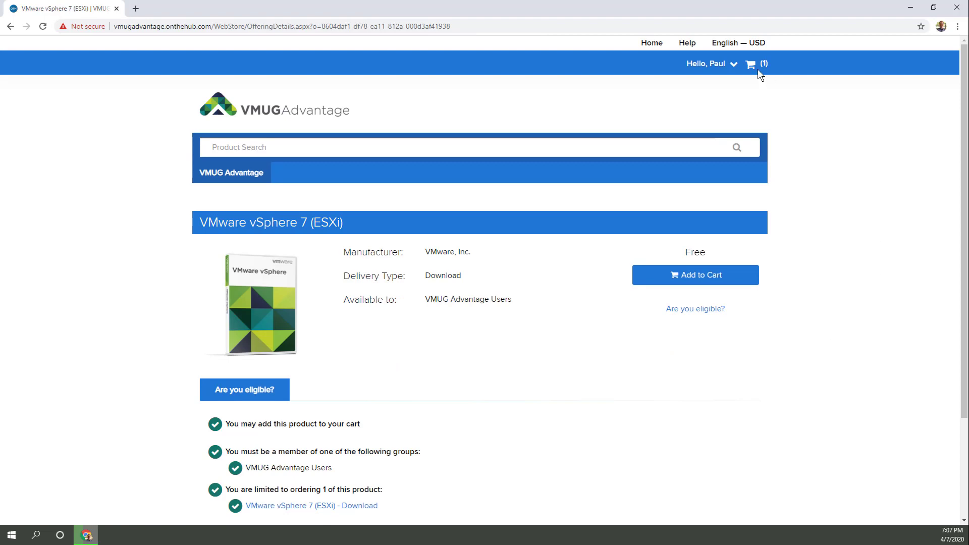
{"action": "left_click", "coordinate": [741, 277]}
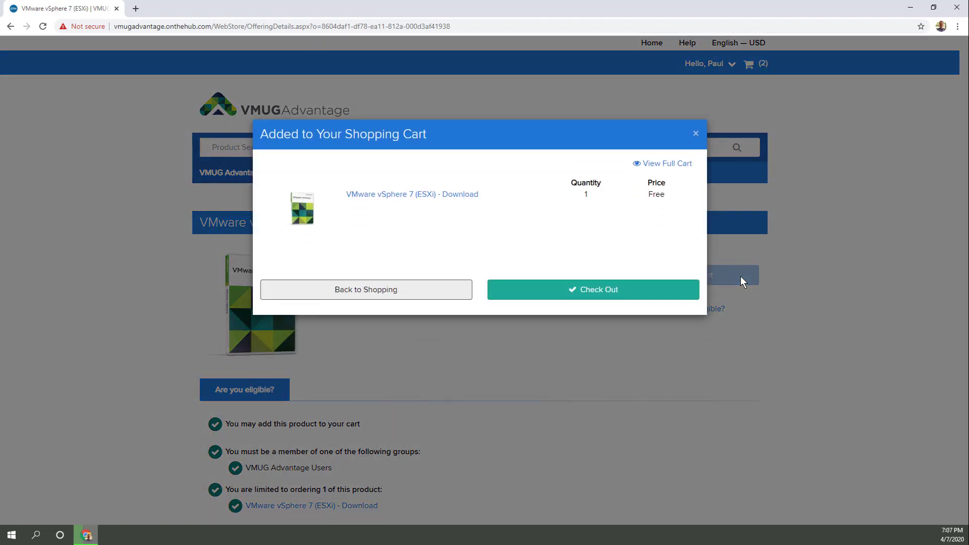
Check out the two downloads, scroll through the VMware EULA, and accept it.
{"action": "left_click", "coordinate": [656, 297]}
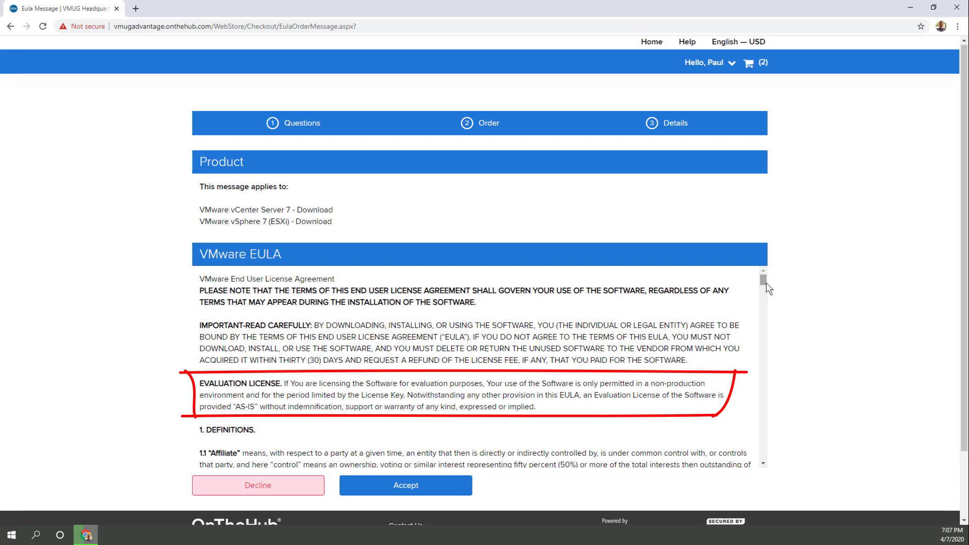
{"action": "left_click_drag", "start_coordinate": [764, 280], "coordinate": [764, 461]}
{"action": "scroll", "coordinate": [586, 429], "scroll_direction": "down", "scroll_amount": 1}
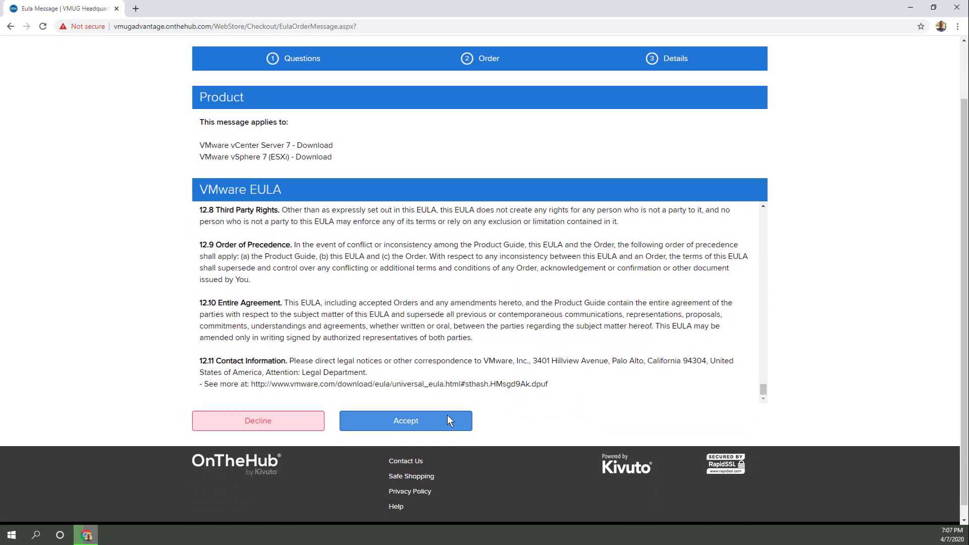
{"action": "left_click", "coordinate": [448, 421]}
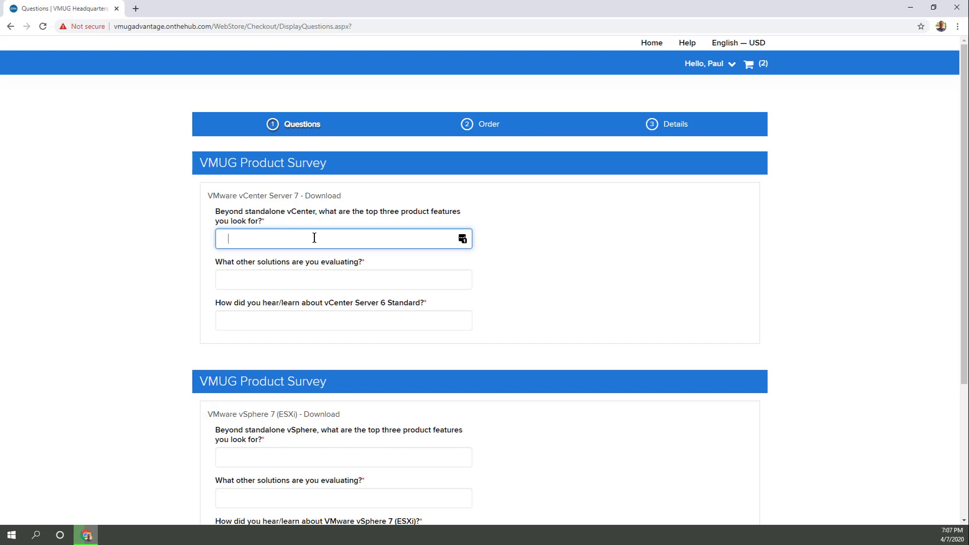
Answer the vCenter survey with 'Speed, reliability, support', 'None currently.' and 'VMware Blog Posts'.
{"action": "type", "text": "Speed, reliability, support"}
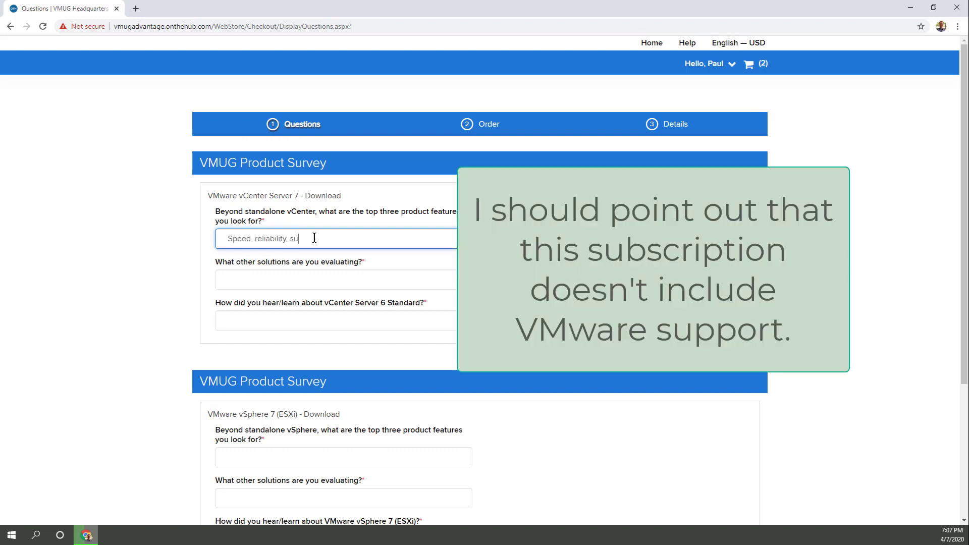
{"action": "left_click", "coordinate": [277, 279]}
{"action": "type", "text": "None currently."}
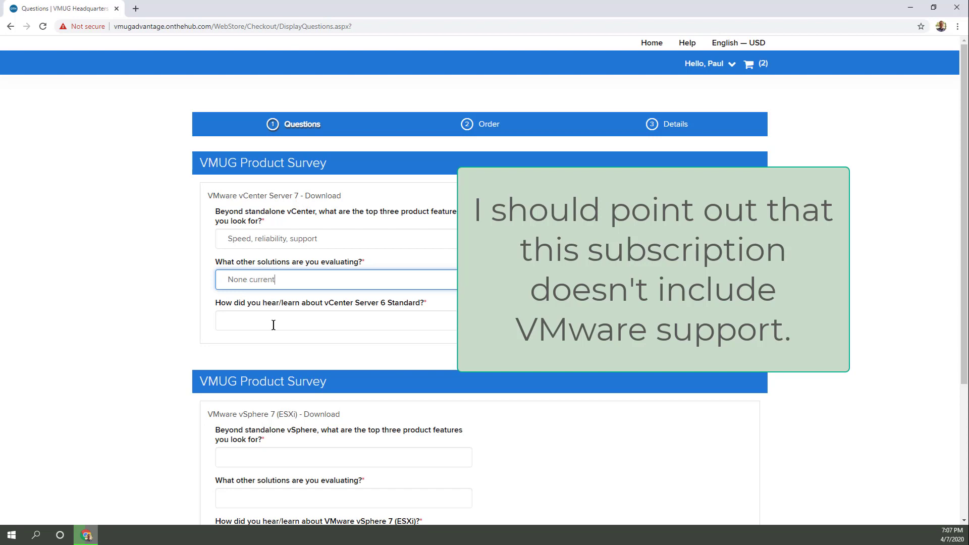
{"action": "left_click", "coordinate": [383, 321]}
{"action": "type", "text": "VMware"}
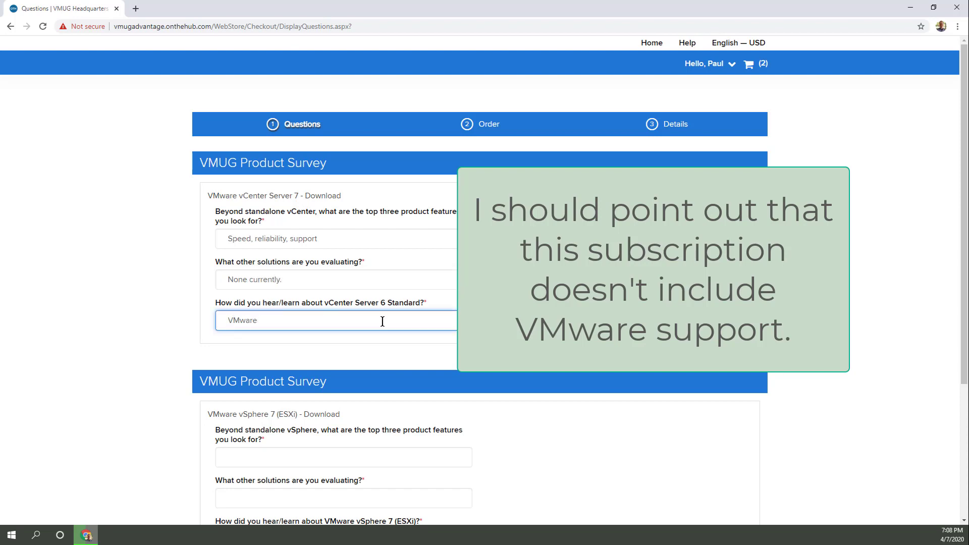
{"action": "type", "text": " Blog Posts"}
{"action": "scroll", "coordinate": [314, 299], "scroll_direction": "down", "scroll_amount": 3}
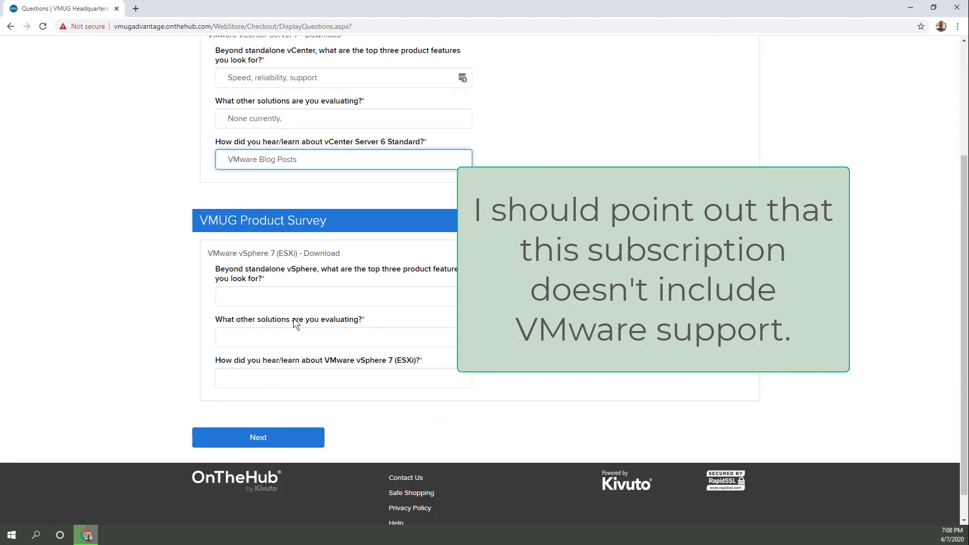
{"action": "scroll", "coordinate": [294, 283], "scroll_direction": "up", "scroll_amount": 3}
Copy the features answer and 'None currently.' into the matching vSphere survey fields.
{"action": "key", "text": "shift+Tab"}
{"action": "key", "text": "shift+Tab"}
{"action": "key", "text": "ctrl+c"}
{"action": "scroll", "coordinate": [296, 278], "scroll_direction": "down", "scroll_amount": 3}
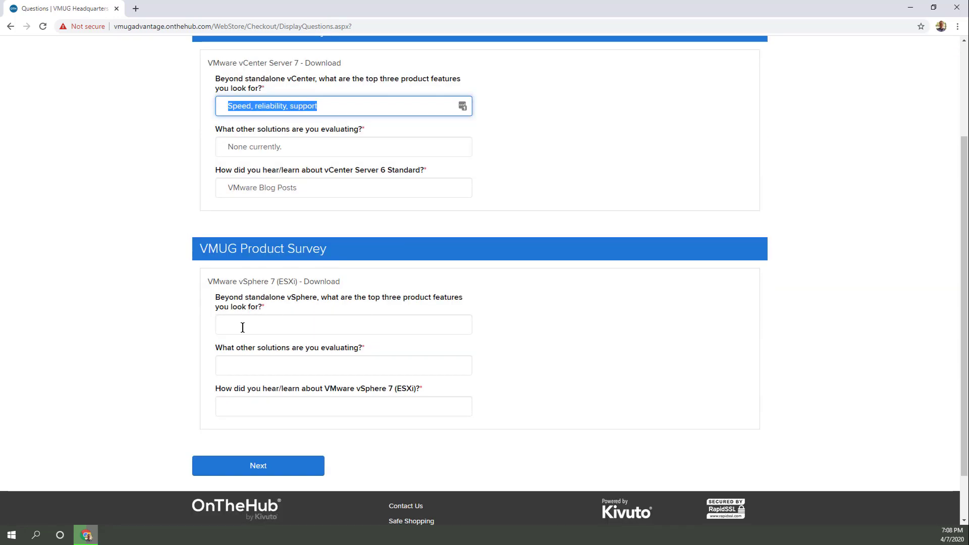
{"action": "left_click", "coordinate": [242, 325]}
{"action": "key", "text": "ctrl+v"}
{"action": "key", "text": "Tab"}
{"action": "triple_click", "coordinate": [304, 147]}
{"action": "key", "text": "ctrl+c"}
{"action": "left_click", "coordinate": [281, 365]}
{"action": "key", "text": "ctrl+v"}
Copy 'VMware Blog Posts' into the last vSphere question and place the free order.
{"action": "triple_click", "coordinate": [307, 187]}
{"action": "key", "text": "ctrl+c"}
{"action": "left_click", "coordinate": [283, 406]}
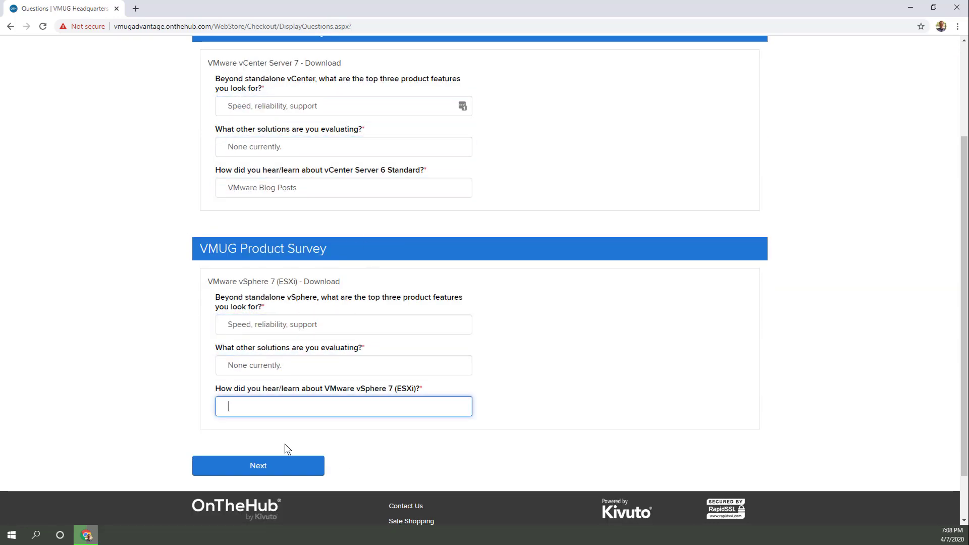
{"action": "key", "text": "ctrl+v"}
{"action": "left_click", "coordinate": [282, 465]}
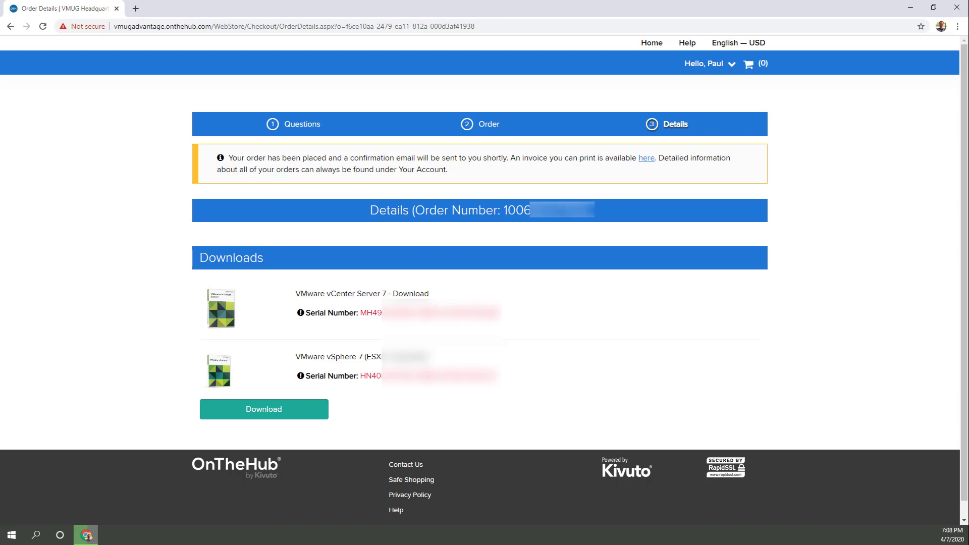
Take a screen capture of the Order Details page showing the serial numbers.
{"action": "key", "text": "Print"}
{"action": "left_click", "coordinate": [796, 444]}
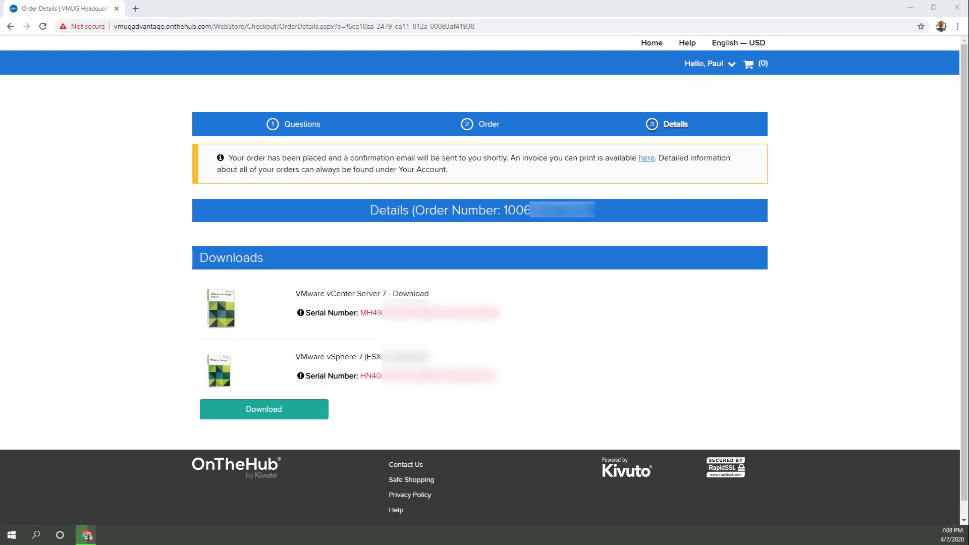
{"action": "key", "text": "Print"}
{"action": "left_click", "coordinate": [611, 87]}
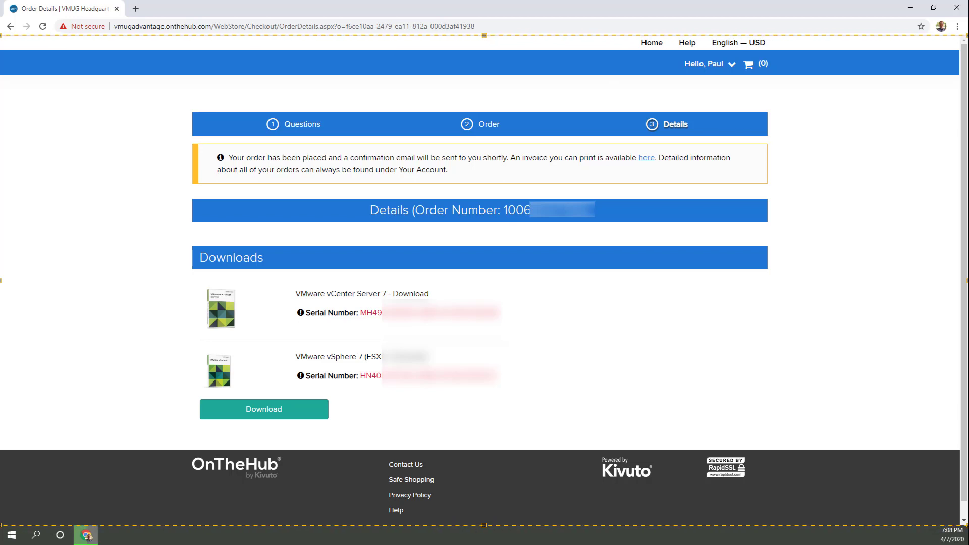
{"action": "key", "text": "Escape"}
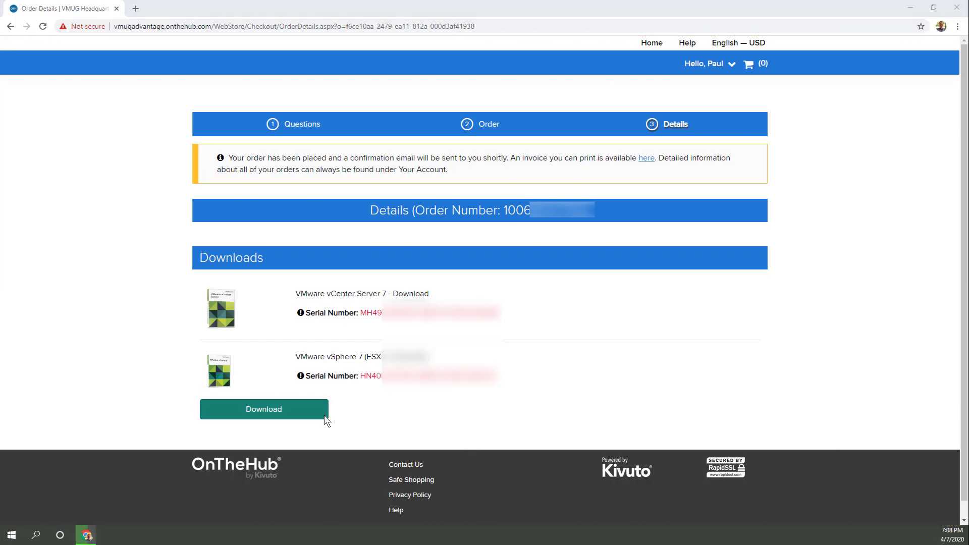
Capture the selected details of both download rows, then go to the software Downloads page.
{"action": "left_click_drag", "start_coordinate": [325, 396], "coordinate": [199, 289]}
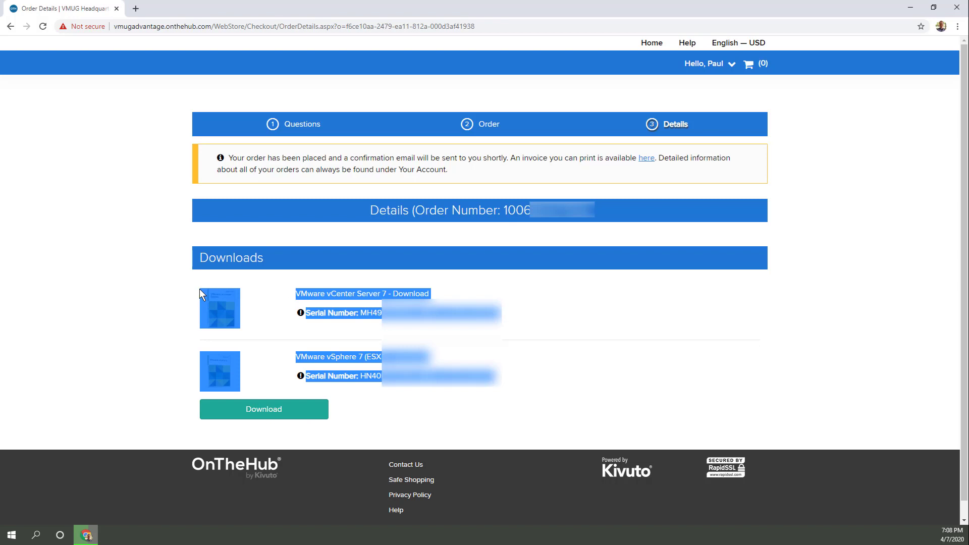
{"action": "key", "text": "Print"}
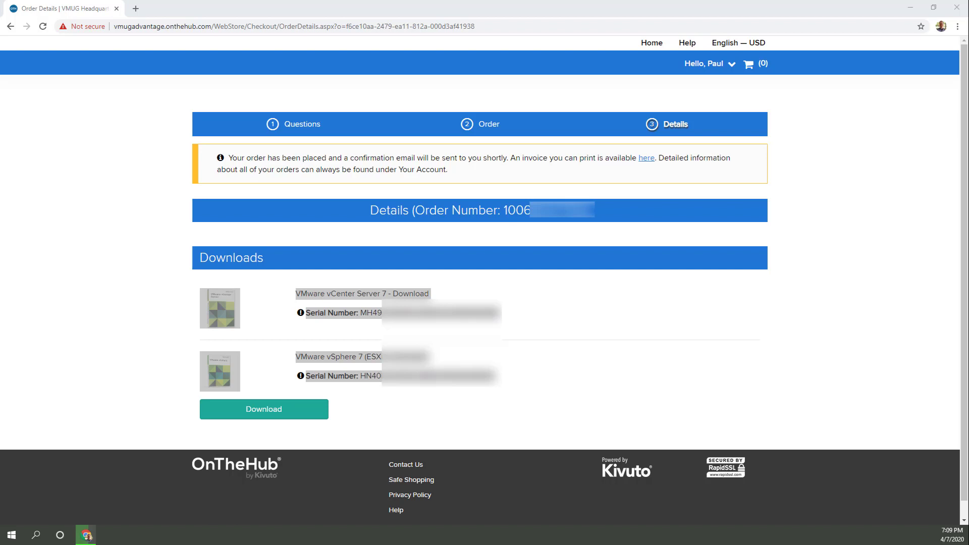
{"action": "left_click", "coordinate": [495, 430]}
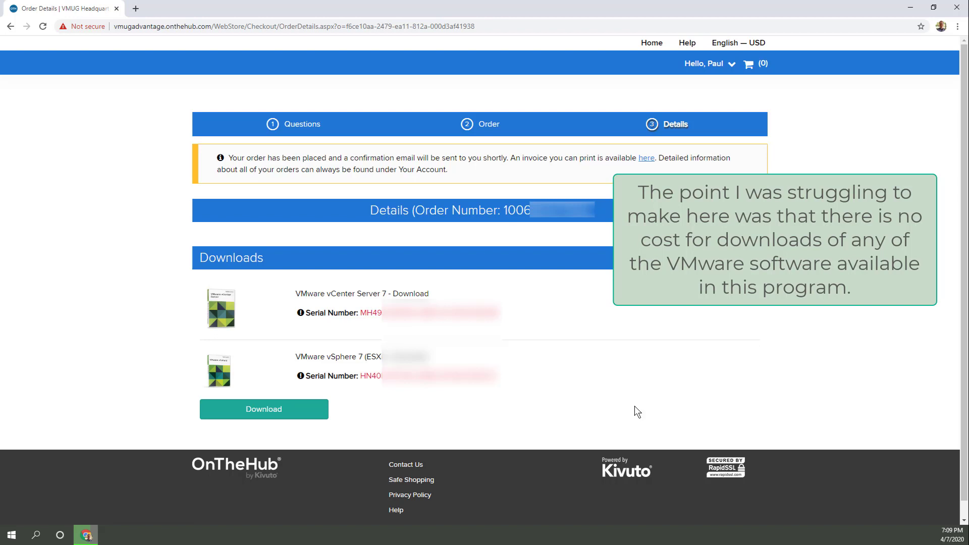
{"action": "left_click", "coordinate": [282, 417]}
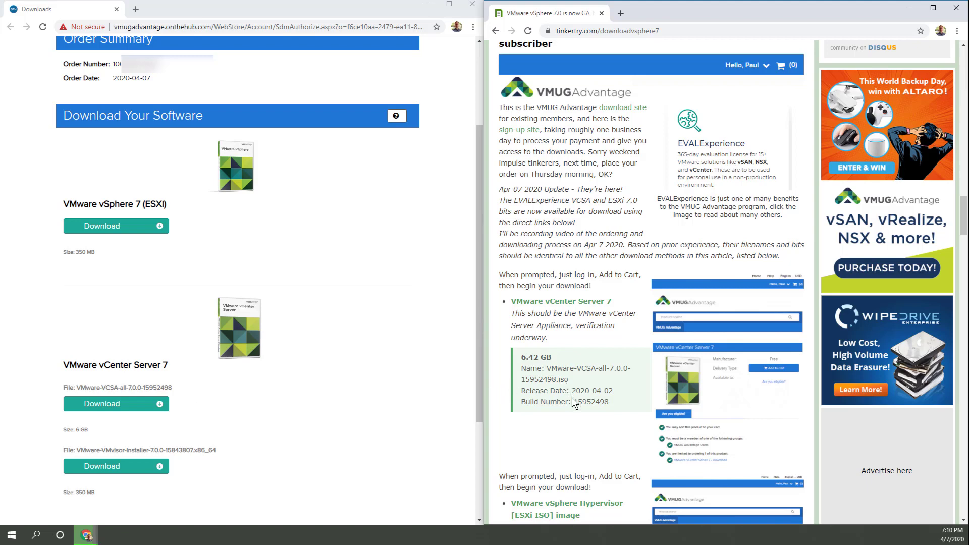
Scroll to compare VMware-VMvisor-Installer-7.0.0-15843807.x86_64 with TinkerTry's 350.29 MB ESXi ISO.
{"action": "scroll", "coordinate": [574, 395], "scroll_direction": "down", "scroll_amount": 1}
{"action": "scroll", "coordinate": [346, 402], "scroll_direction": "down", "scroll_amount": 1}
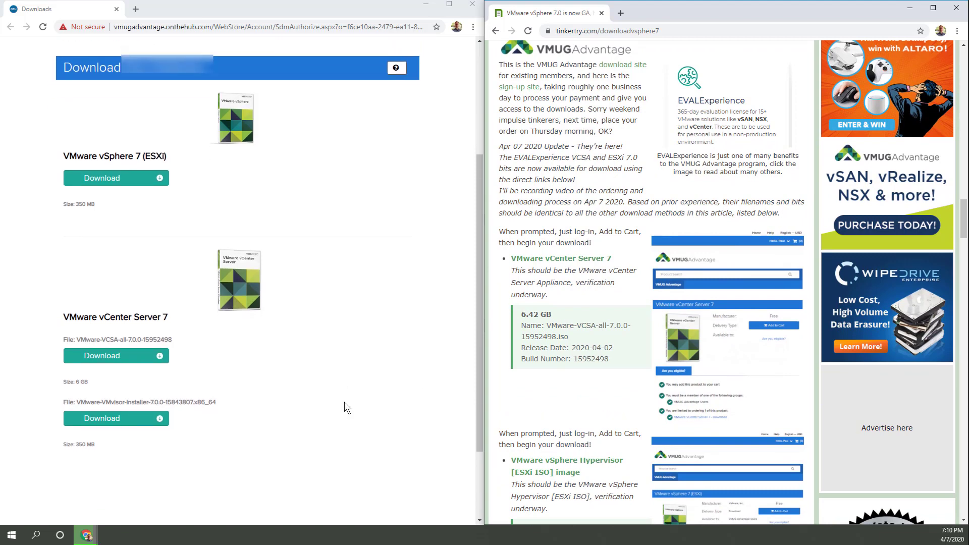
{"action": "scroll", "coordinate": [591, 444], "scroll_direction": "down", "scroll_amount": 1}
{"action": "scroll", "coordinate": [592, 444], "scroll_direction": "down", "scroll_amount": 2}
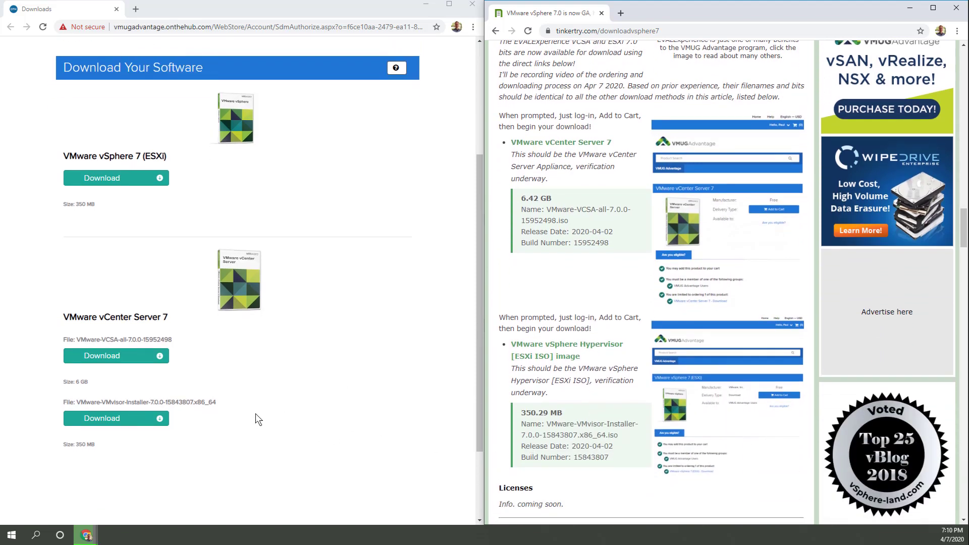
Save the VCSA 7.0.0 ISO into the vSphere 7 folder and start the ESXi installer ISO download.
{"action": "left_click", "coordinate": [449, 4]}
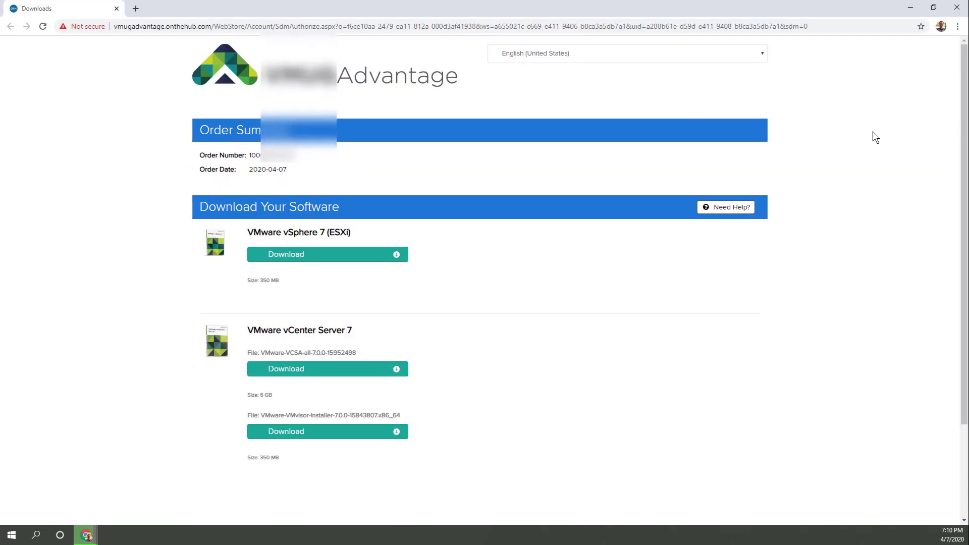
{"action": "left_click", "coordinate": [365, 376]}
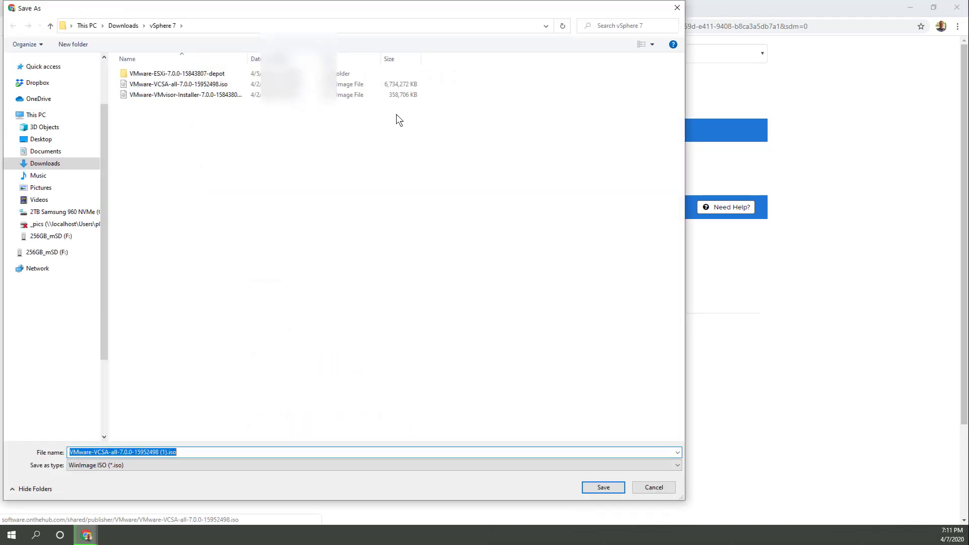
{"action": "left_click", "coordinate": [604, 486]}
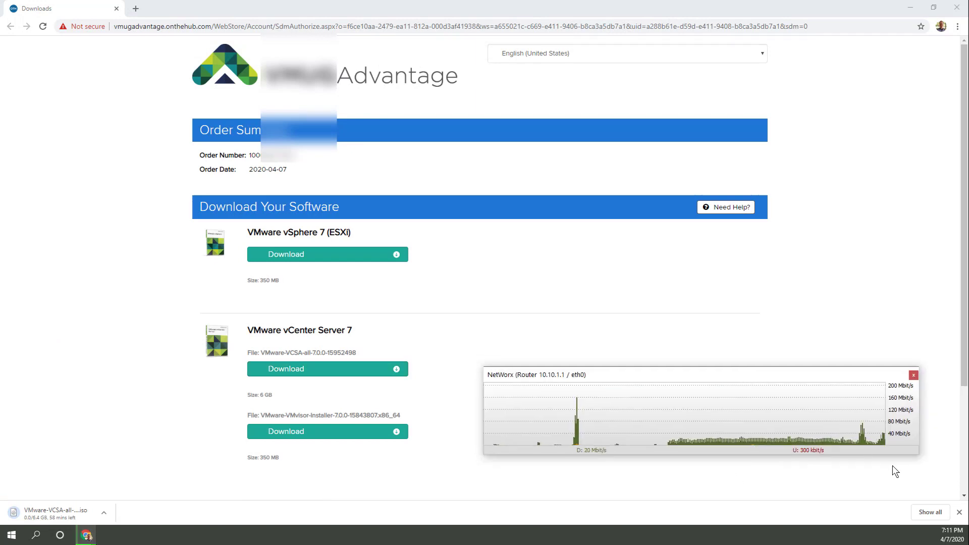
{"action": "left_click_drag", "start_coordinate": [484, 428], "coordinate": [753, 428]}
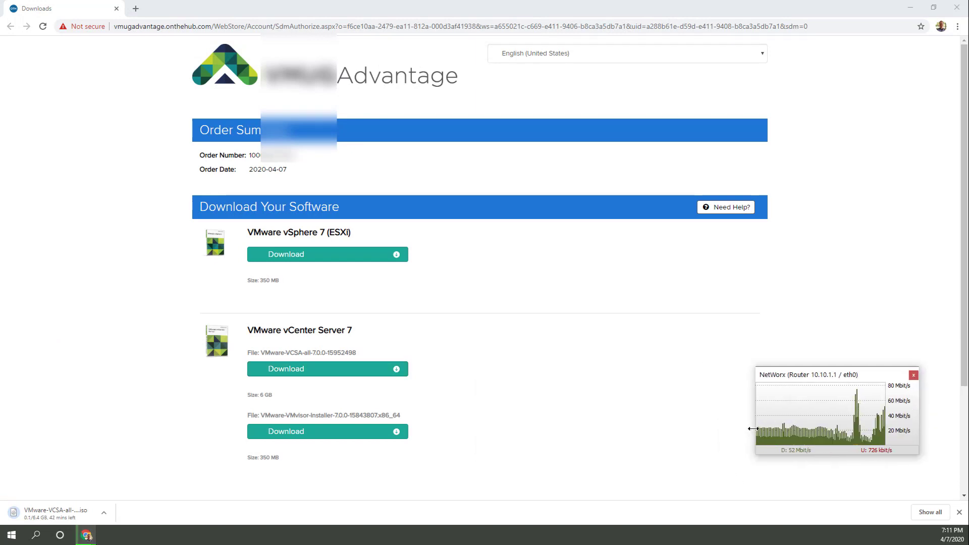
{"action": "left_click", "coordinate": [318, 434]}
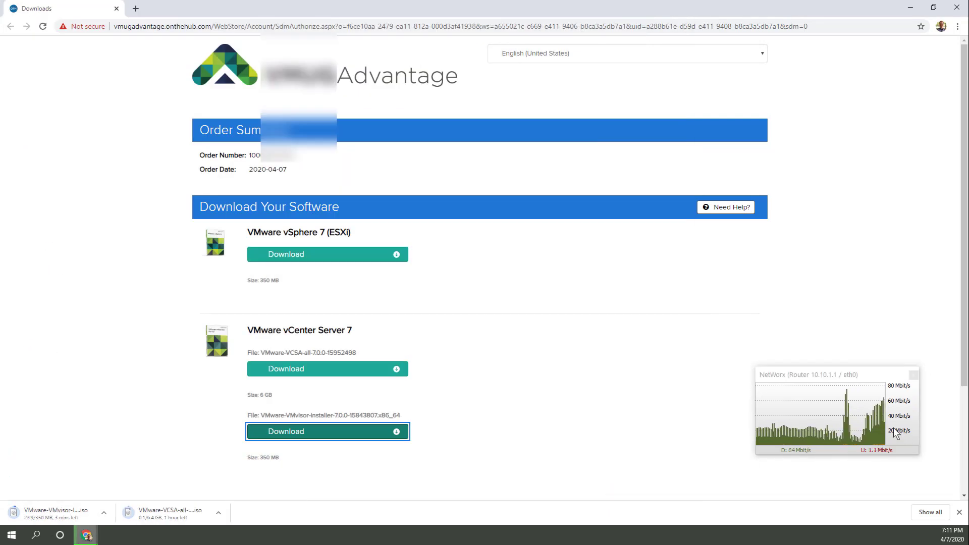
Check the Ethernet download throughput in Task Manager and Resource Monitor, then minimize it and close the NetWorx widget.
{"action": "key", "text": "ctrl+shift+Escape"}
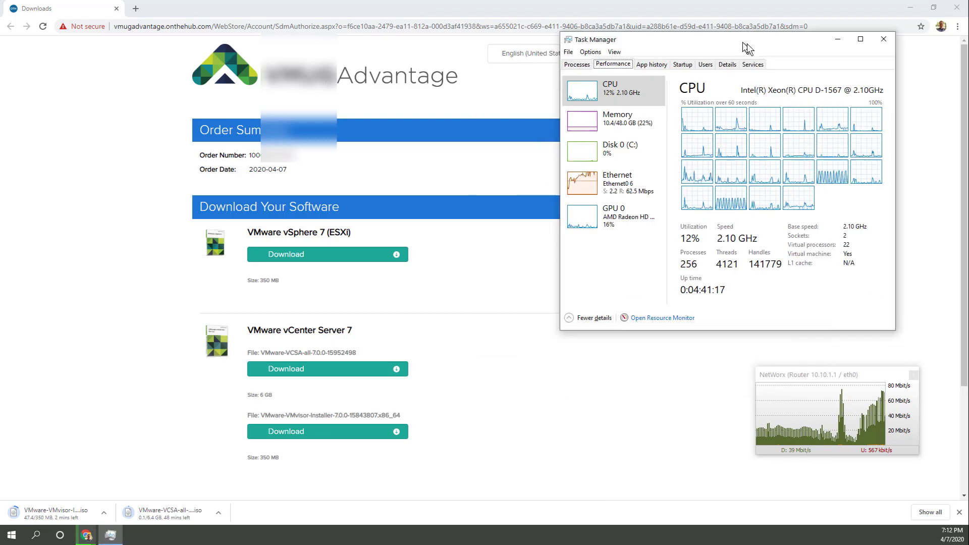
{"action": "left_click_drag", "start_coordinate": [747, 48], "coordinate": [782, 65]}
{"action": "left_click", "coordinate": [649, 200]}
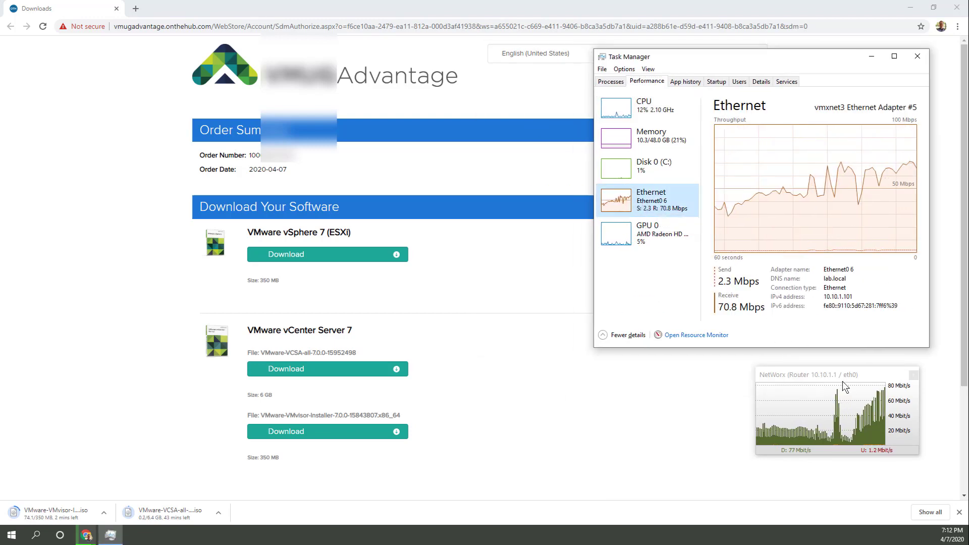
{"action": "left_click", "coordinate": [712, 335]}
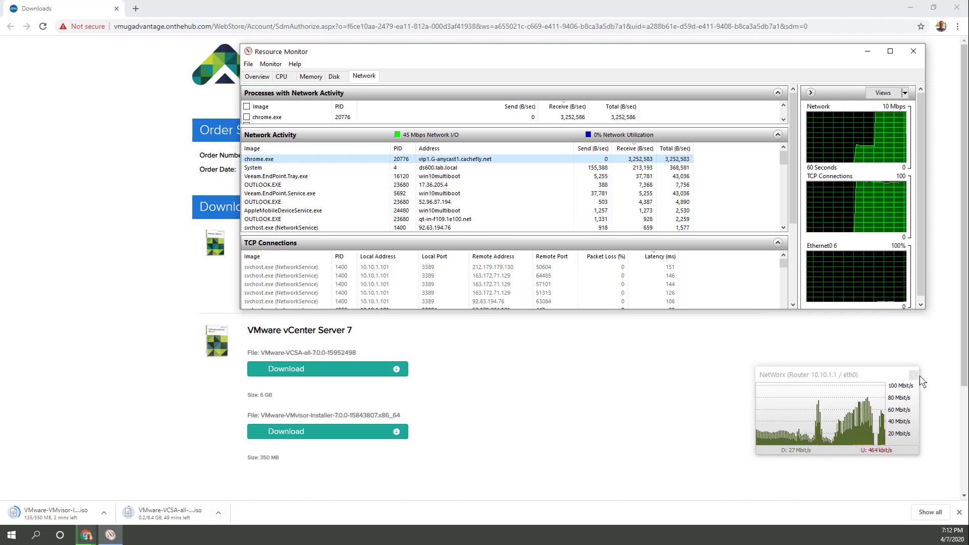
{"action": "left_click", "coordinate": [866, 52]}
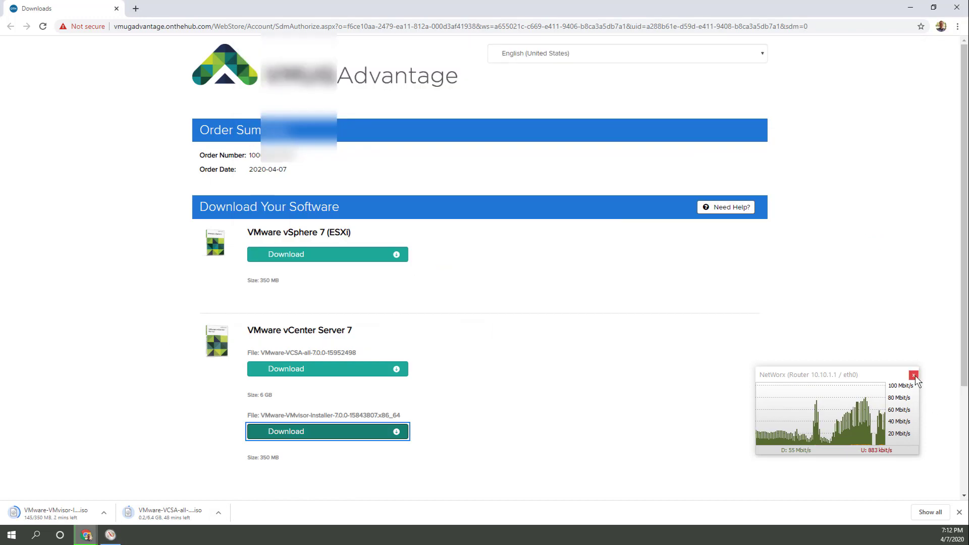
{"action": "left_click", "coordinate": [914, 376]}
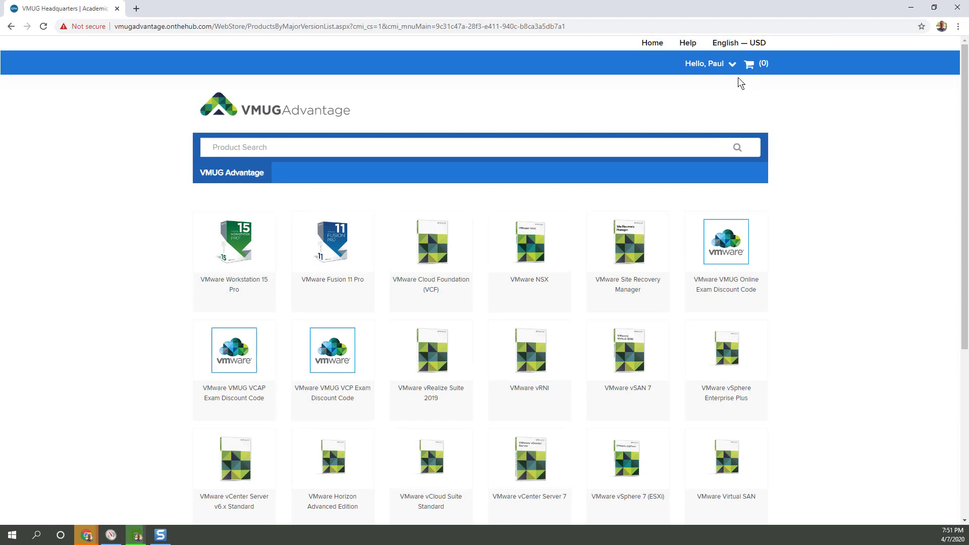
From Your Account/Orders, reopen the 2020-04-07 order's details and return to its software download page.
{"action": "left_click", "coordinate": [731, 64]}
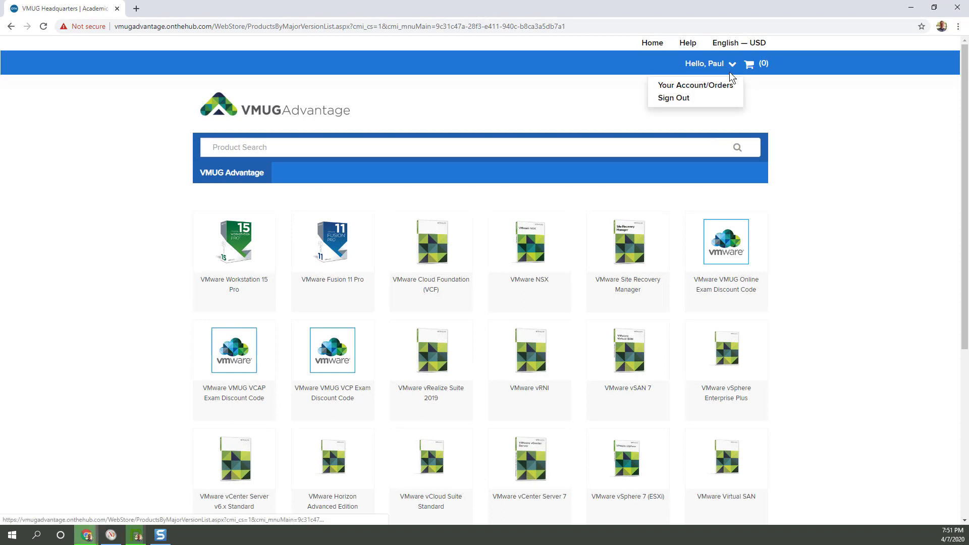
{"action": "left_click", "coordinate": [729, 89]}
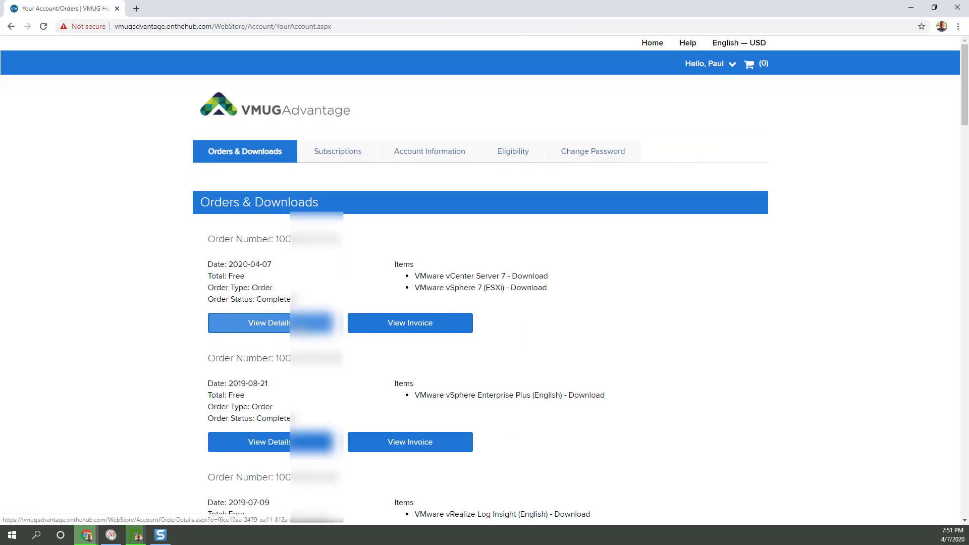
{"action": "left_click", "coordinate": [268, 323]}
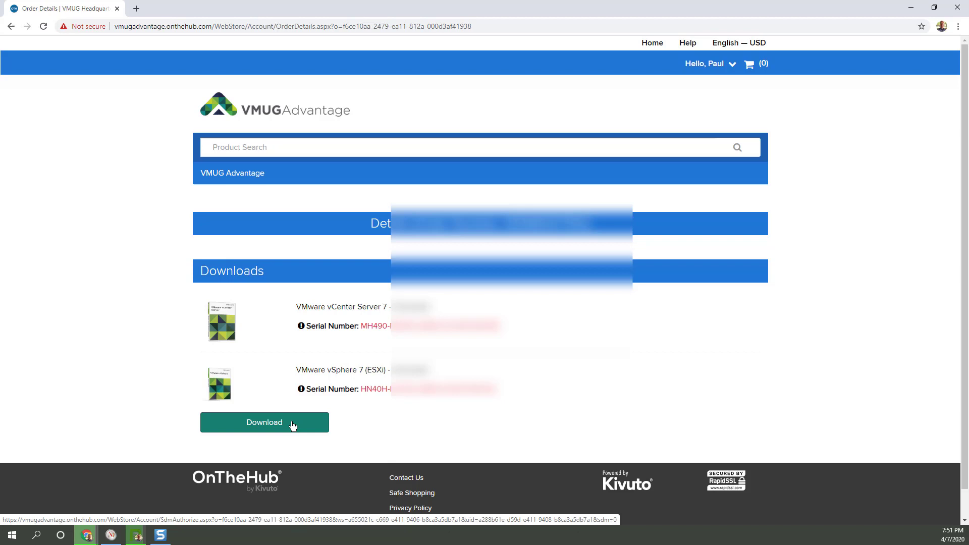
{"action": "left_click", "coordinate": [293, 427]}
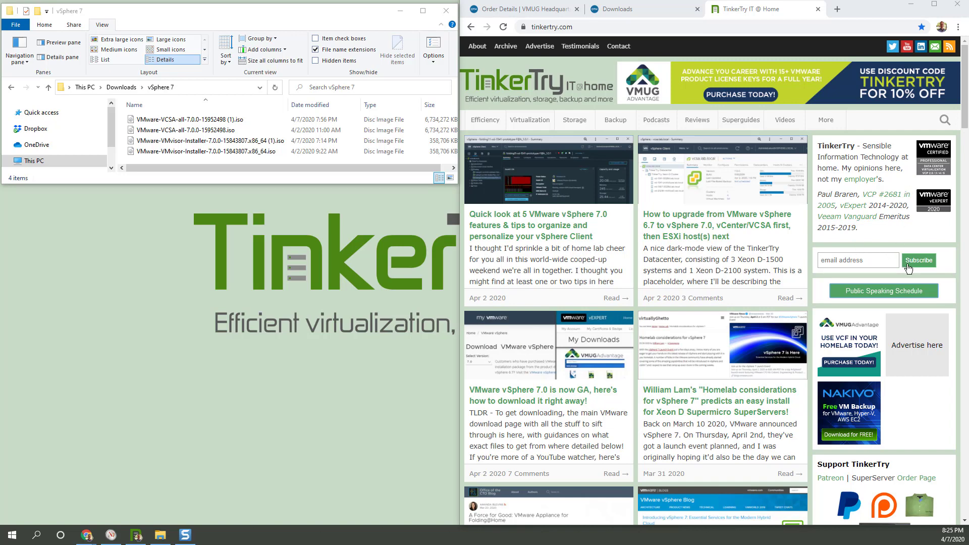
Bring the tinkertry.com browser window forward beside the vSphere 7 folder listing the ISOs.
{"action": "left_click", "coordinate": [859, 261]}
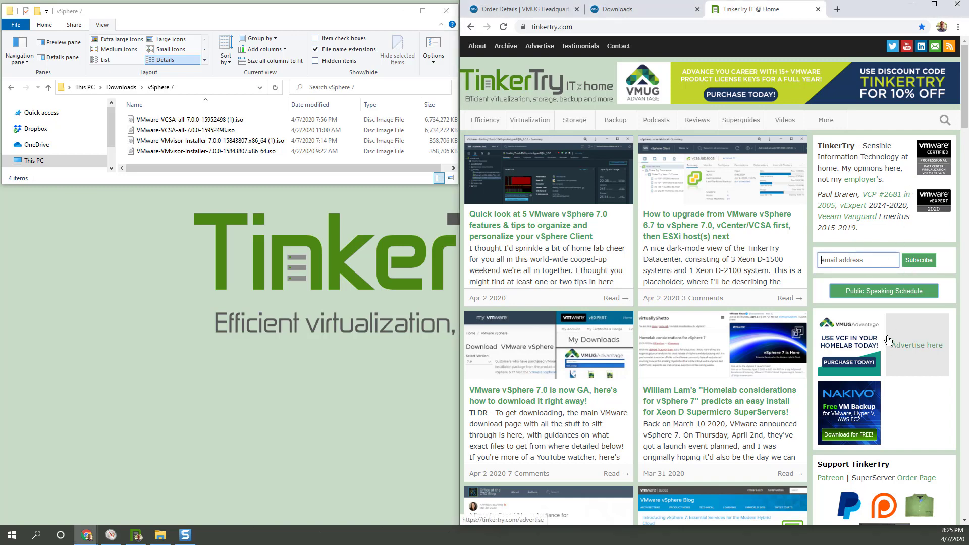
Go to TinkerTry's YouTube channel and open its VMware vSphere 7.0 / ESXi playlist.
{"action": "left_click", "coordinate": [695, 184]}
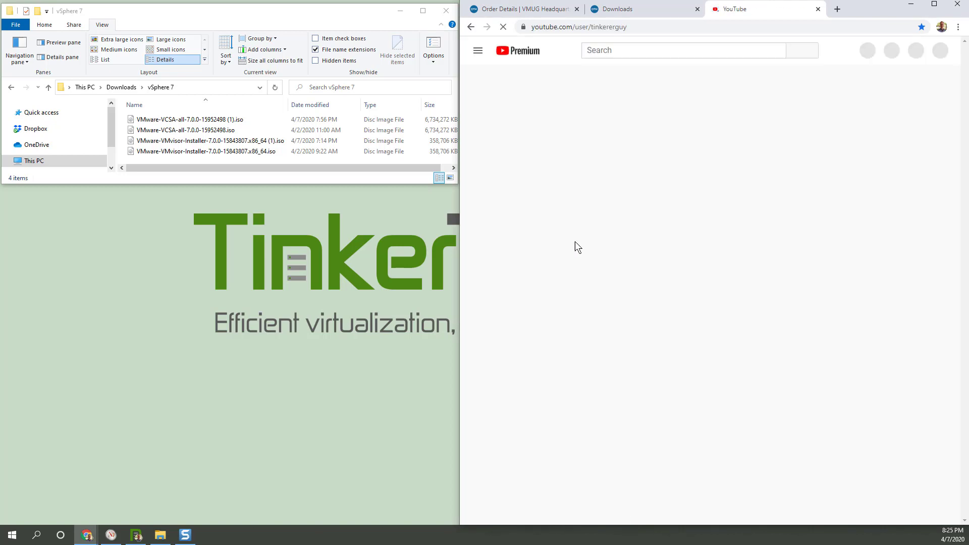
{"action": "left_click", "coordinate": [531, 348]}
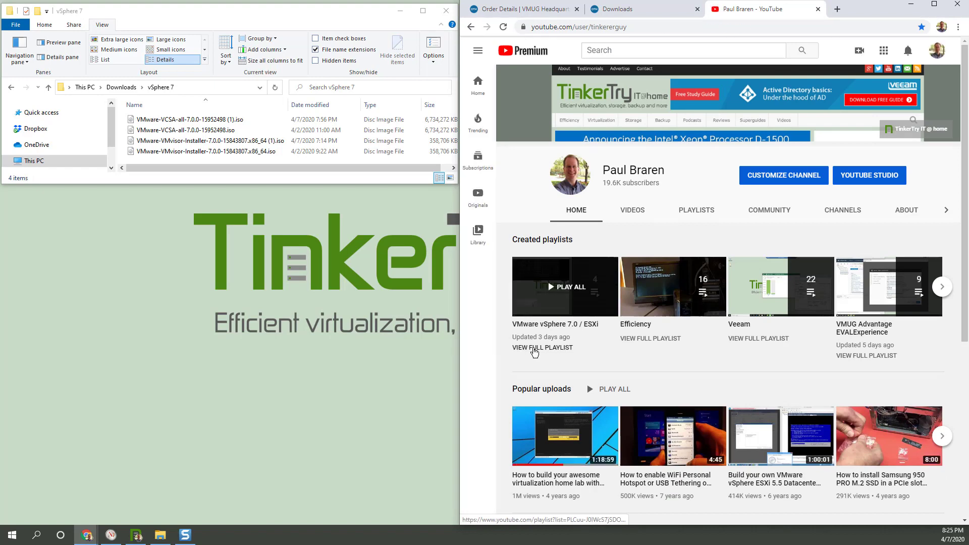